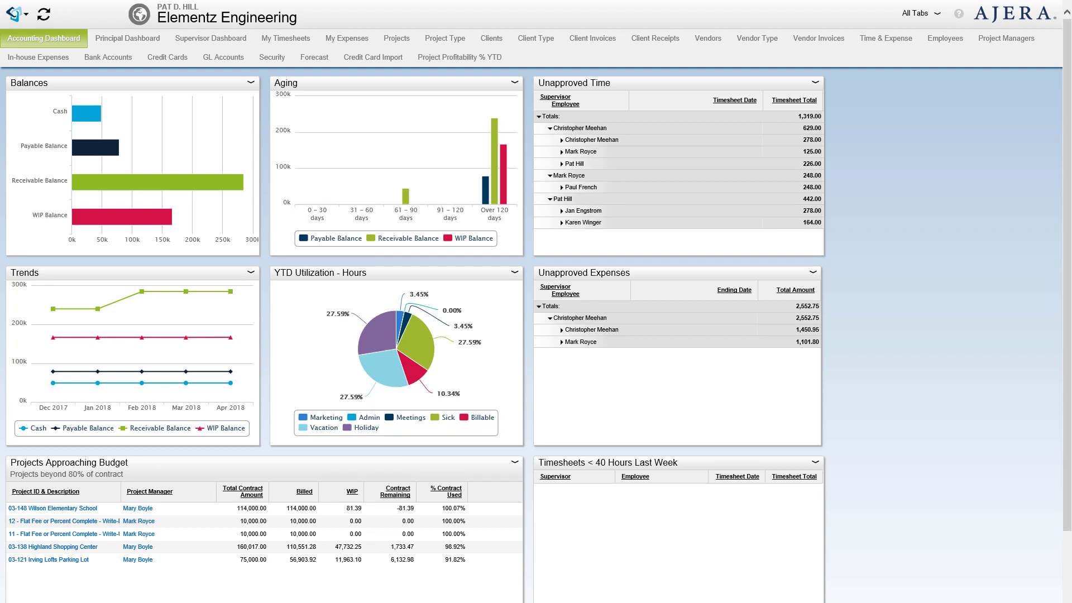
Drop open Ajera's main navigation menu from the dashboard via the top-left logo
{"action": "mouse_move", "coordinate": [226, 380]}
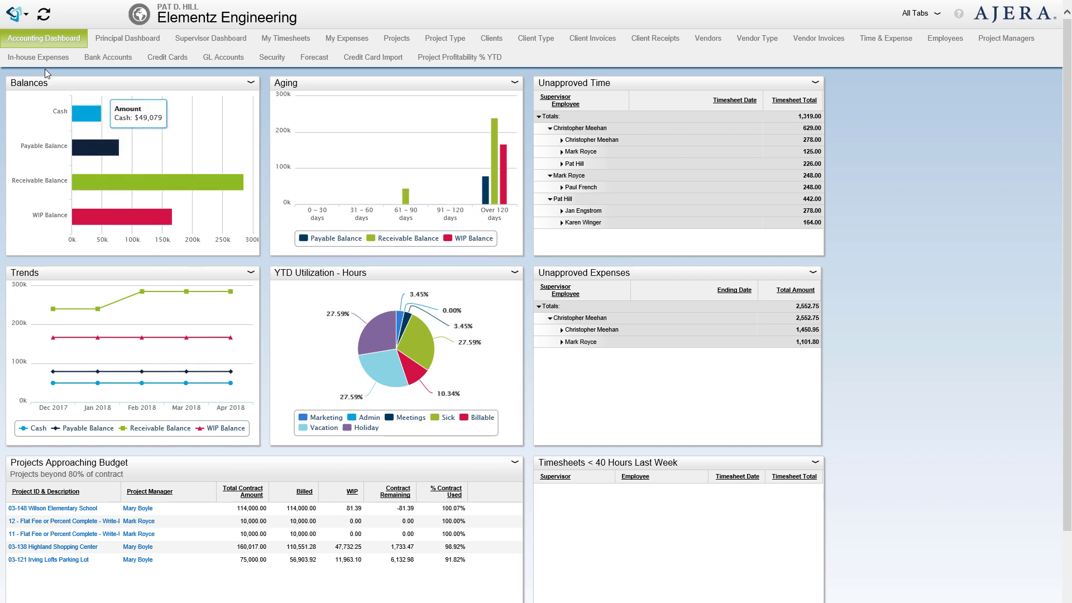
{"action": "left_click", "coordinate": [27, 14]}
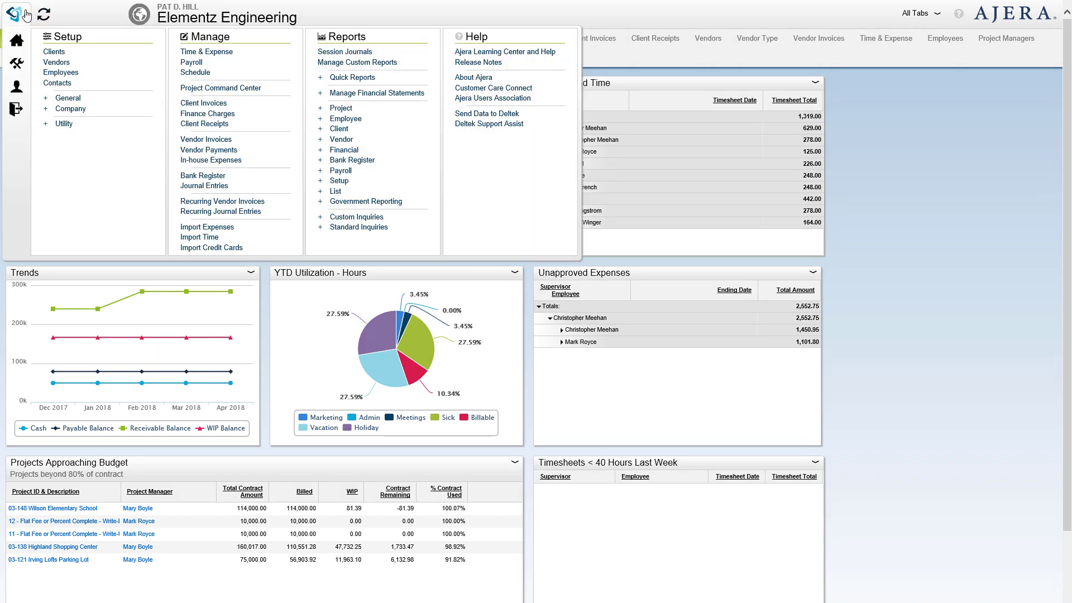
Show My Expenses with added Submitted, Supervisor approved and Accounting approved columns
{"action": "left_click", "coordinate": [221, 52]}
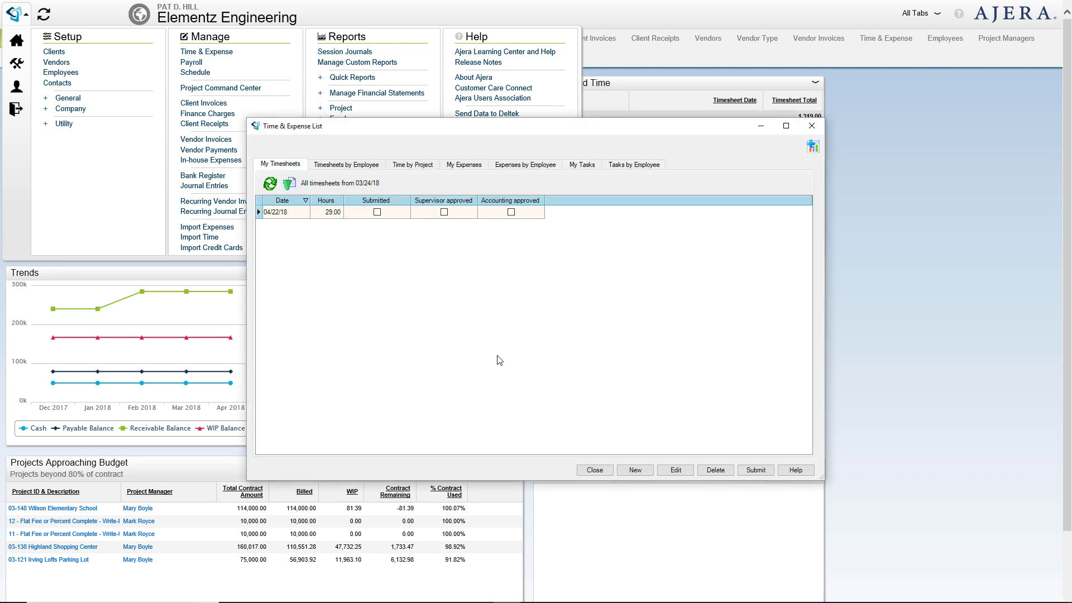
{"action": "left_click", "coordinate": [475, 165]}
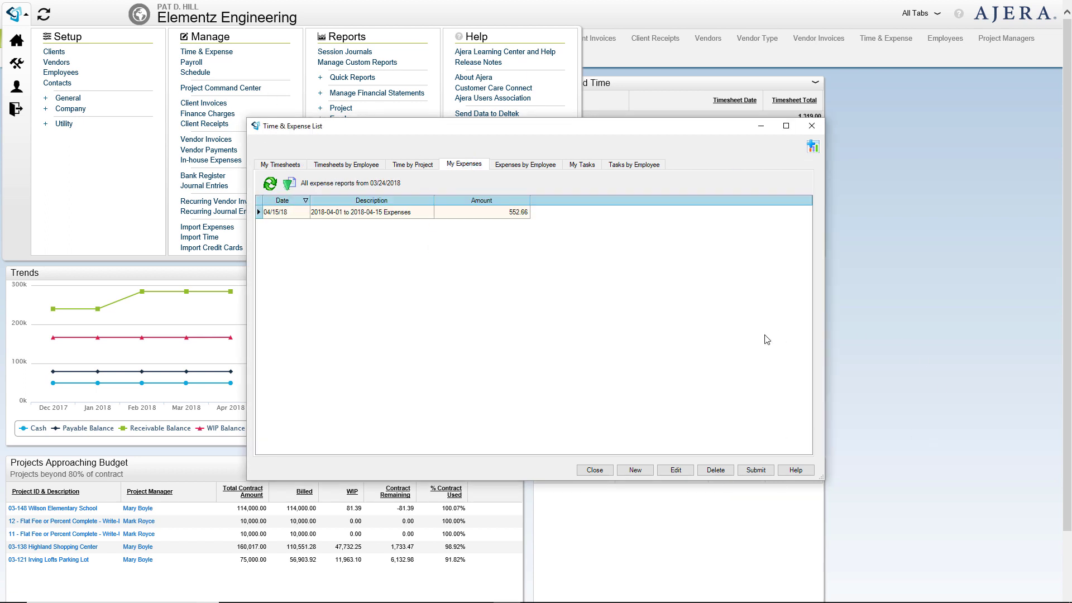
{"action": "left_click", "coordinate": [814, 148]}
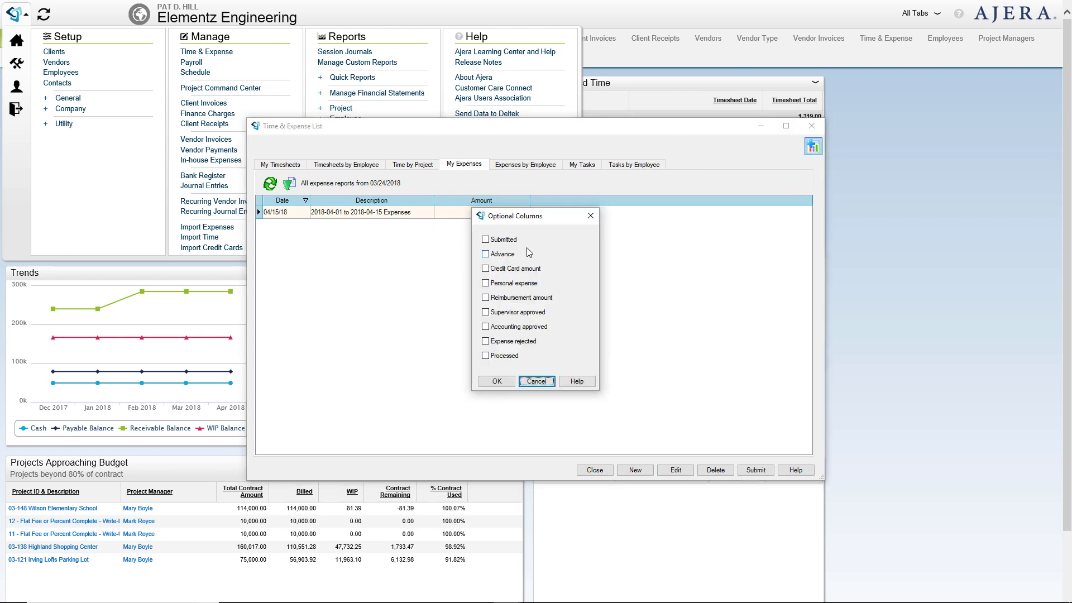
{"action": "left_click", "coordinate": [486, 240]}
{"action": "left_click", "coordinate": [485, 312]}
{"action": "left_click", "coordinate": [486, 327]}
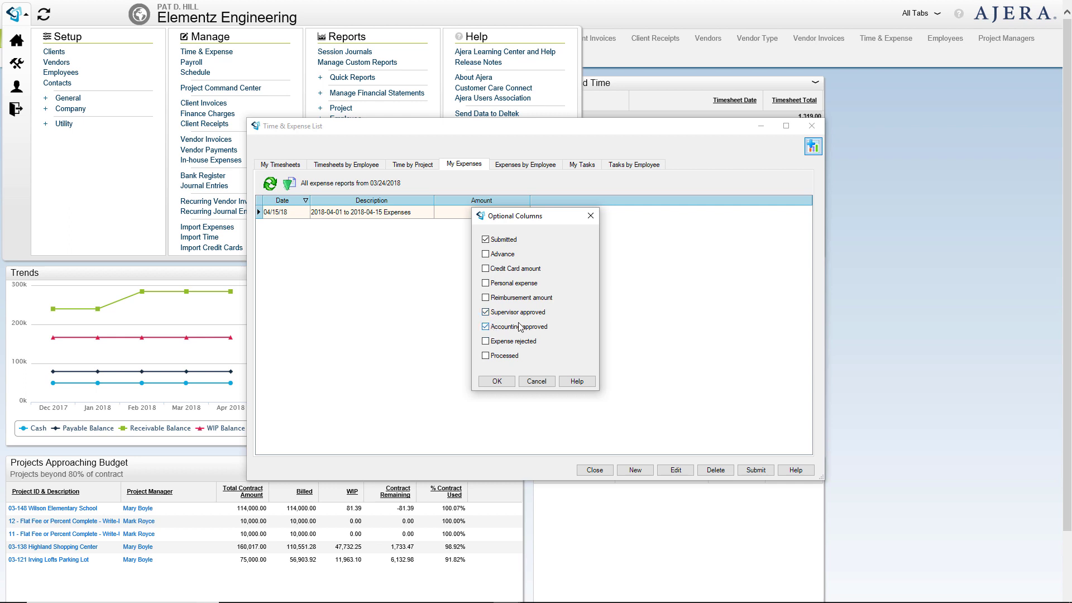
{"action": "left_click", "coordinate": [497, 381]}
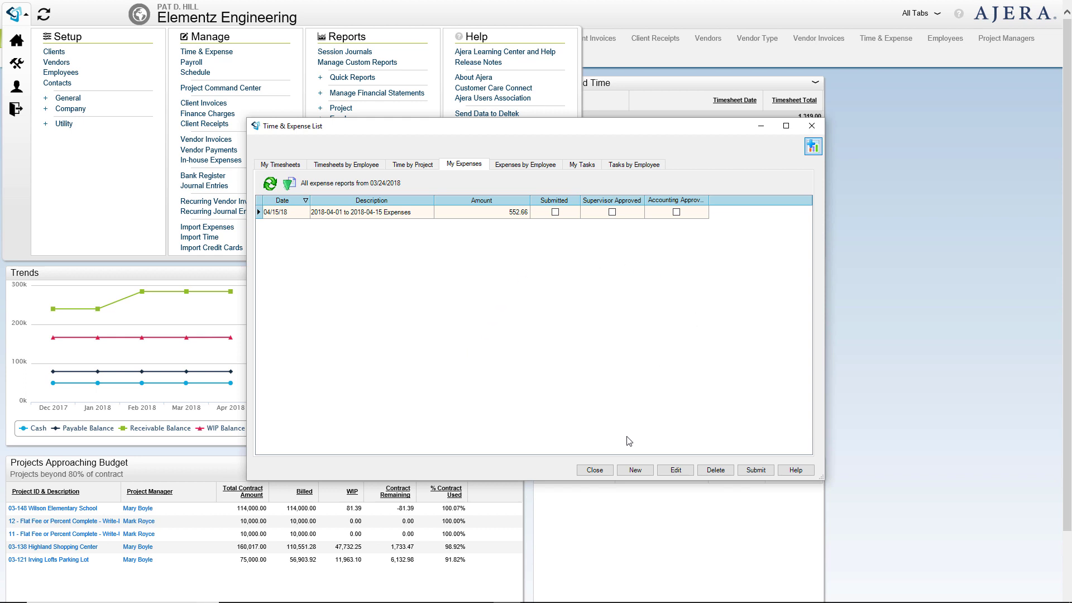
{"action": "left_click", "coordinate": [636, 469]}
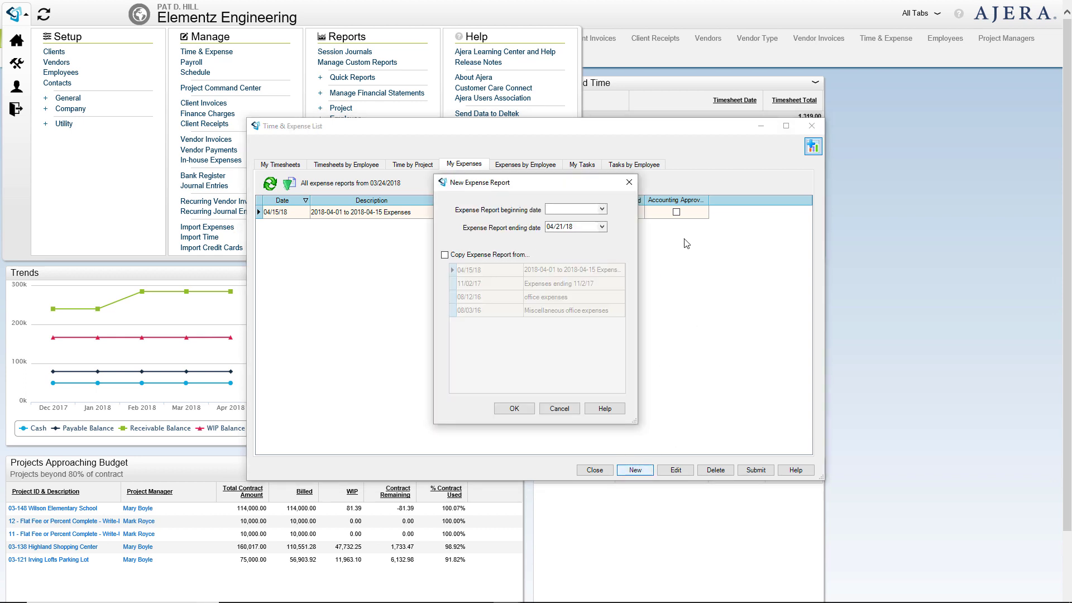
{"action": "left_click", "coordinate": [602, 209]}
{"action": "left_click", "coordinate": [589, 211]}
{"action": "left_click", "coordinate": [463, 258]}
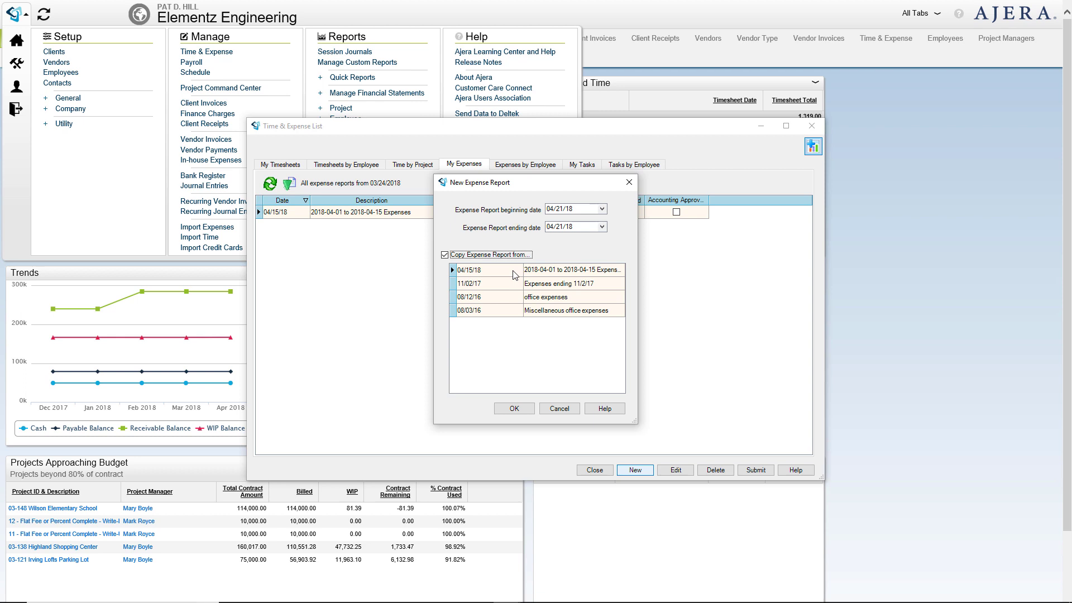
{"action": "left_click", "coordinate": [449, 256]}
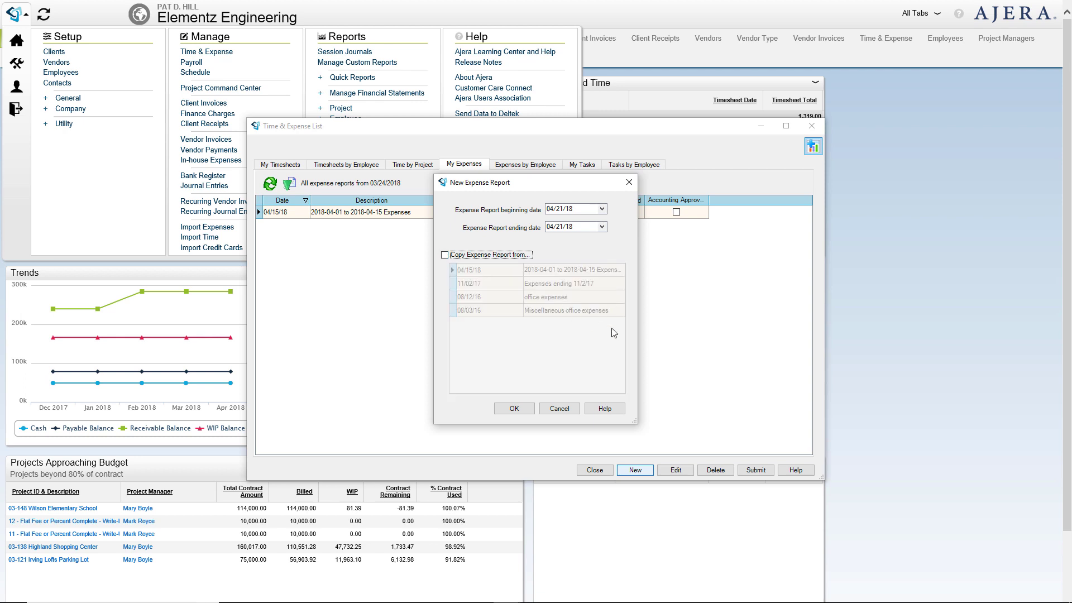
{"action": "left_click", "coordinate": [571, 413]}
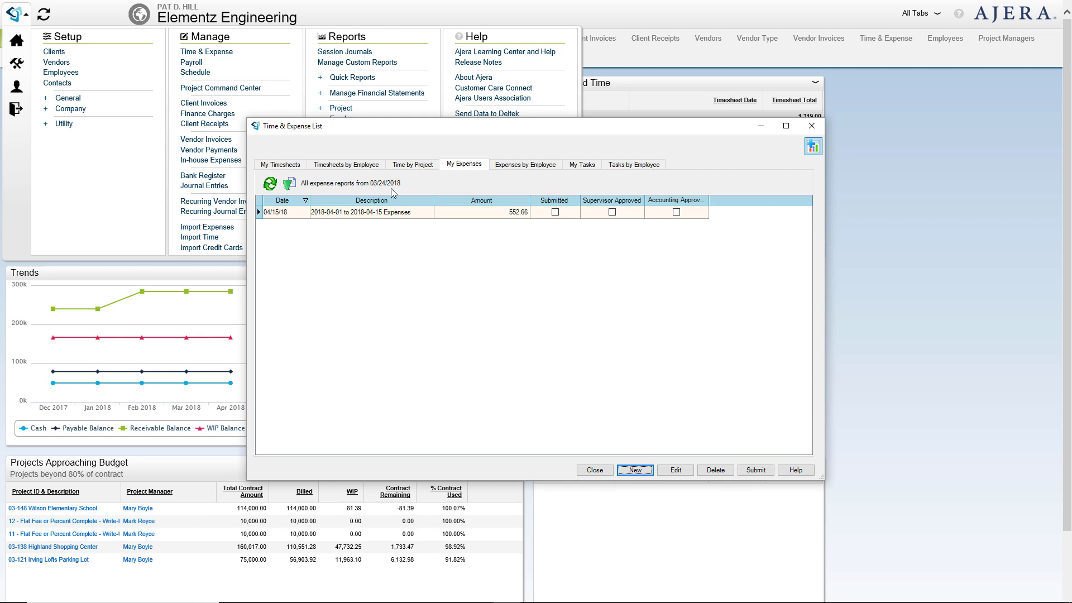
{"action": "left_click", "coordinate": [290, 184]}
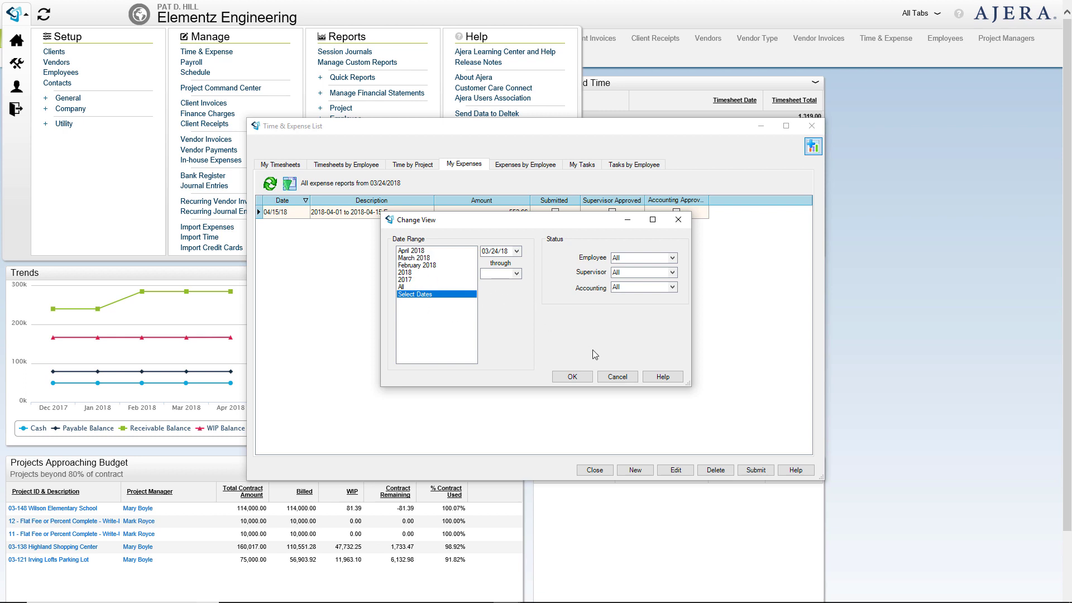
{"action": "left_click", "coordinate": [617, 377]}
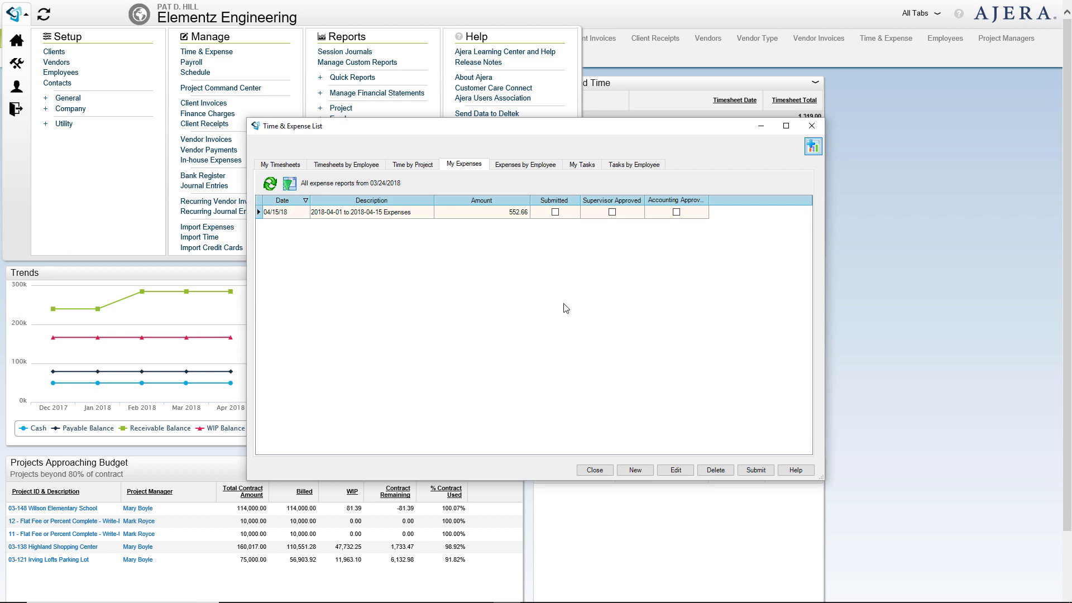
Open the 04/15/18 expense report for editing and select the first line's Project cell
{"action": "left_click", "coordinate": [677, 471]}
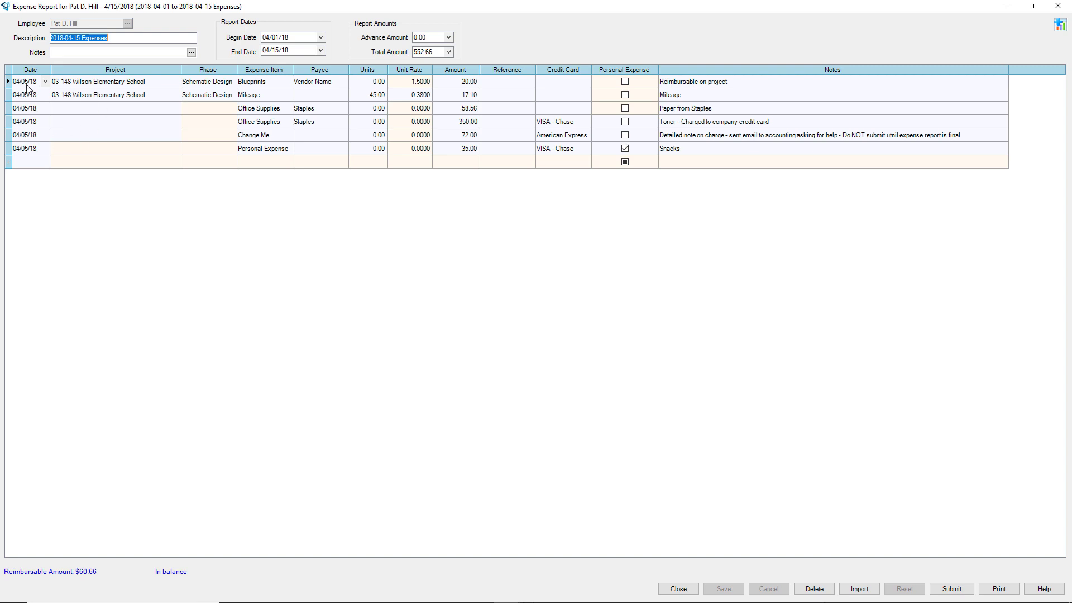
{"action": "left_click", "coordinate": [167, 84]}
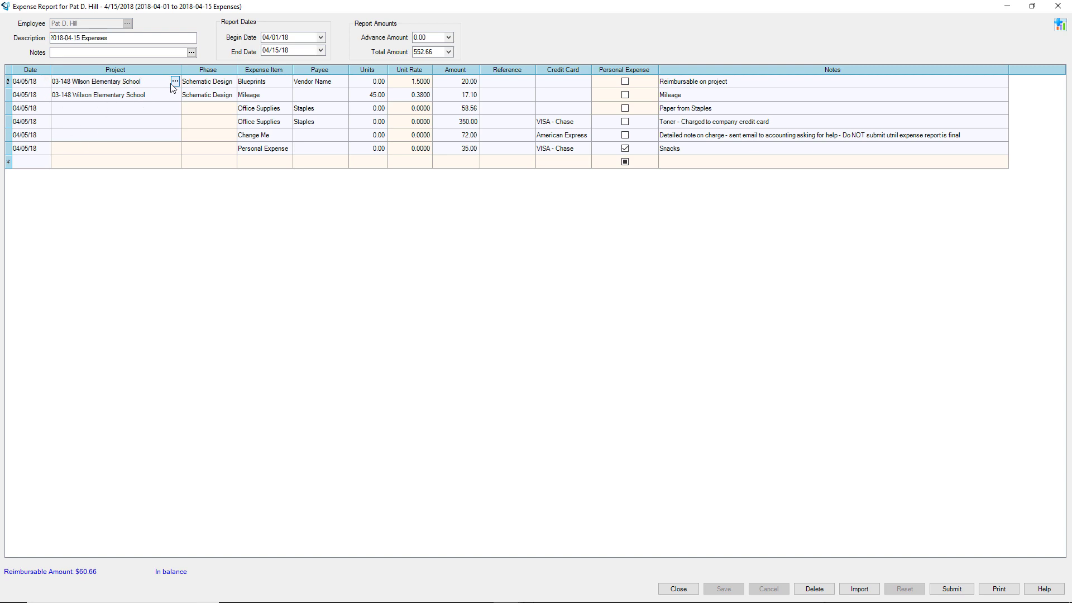
{"action": "left_click", "coordinate": [173, 82]}
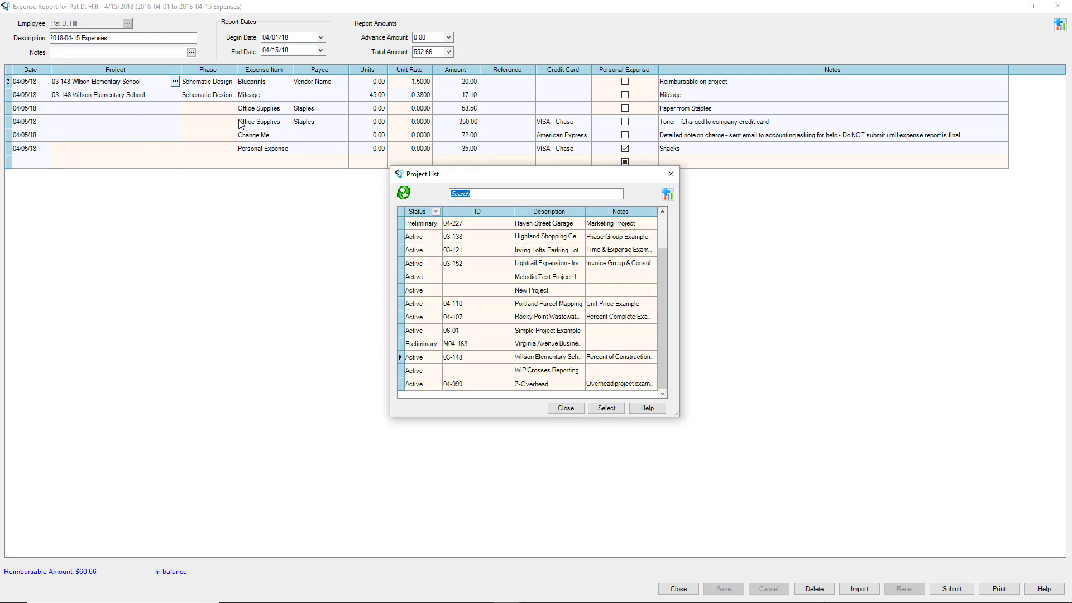
{"action": "left_click", "coordinate": [566, 408]}
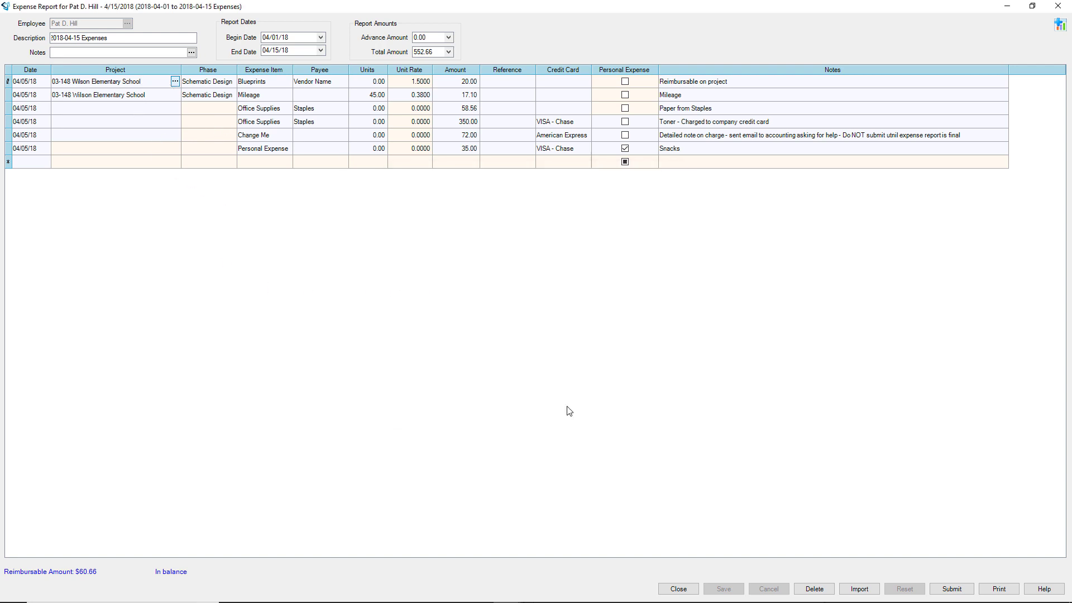
{"action": "left_click", "coordinate": [84, 81]}
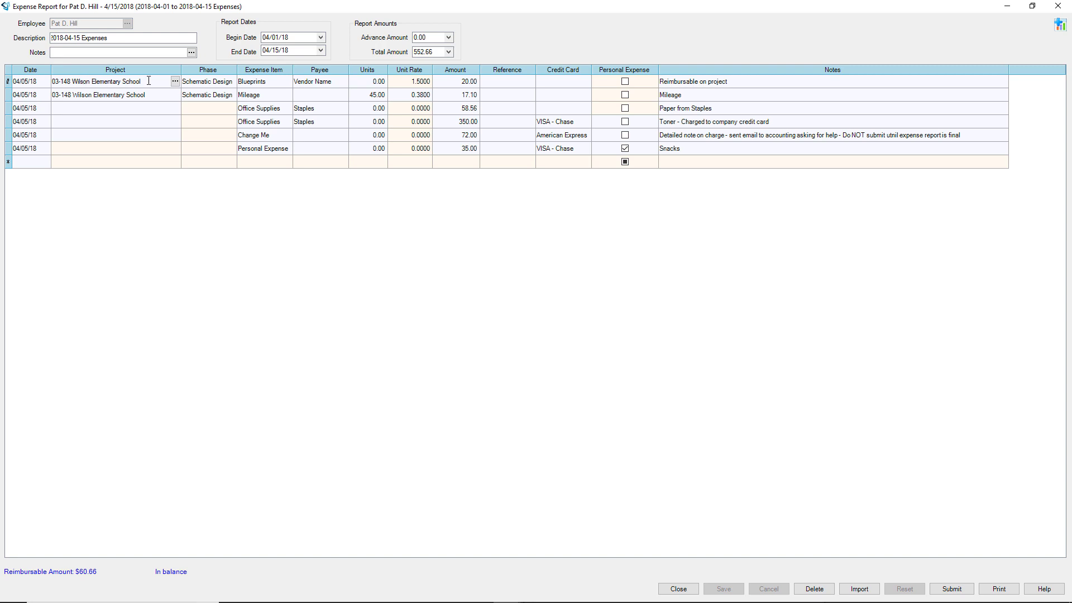
{"action": "left_click", "coordinate": [220, 83]}
{"action": "left_click", "coordinate": [230, 82]}
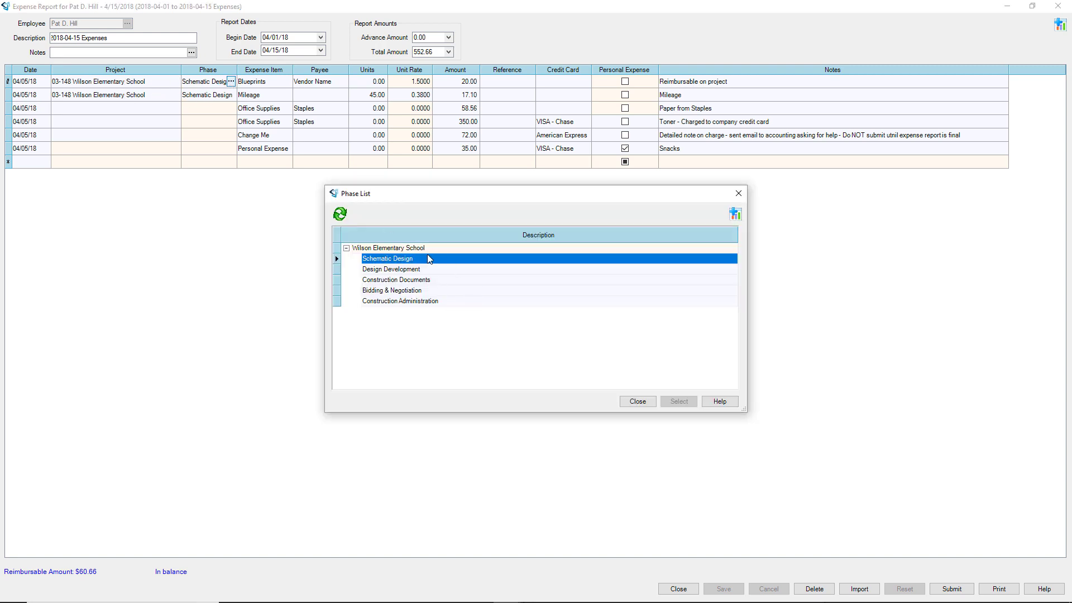
{"action": "left_click", "coordinate": [645, 405]}
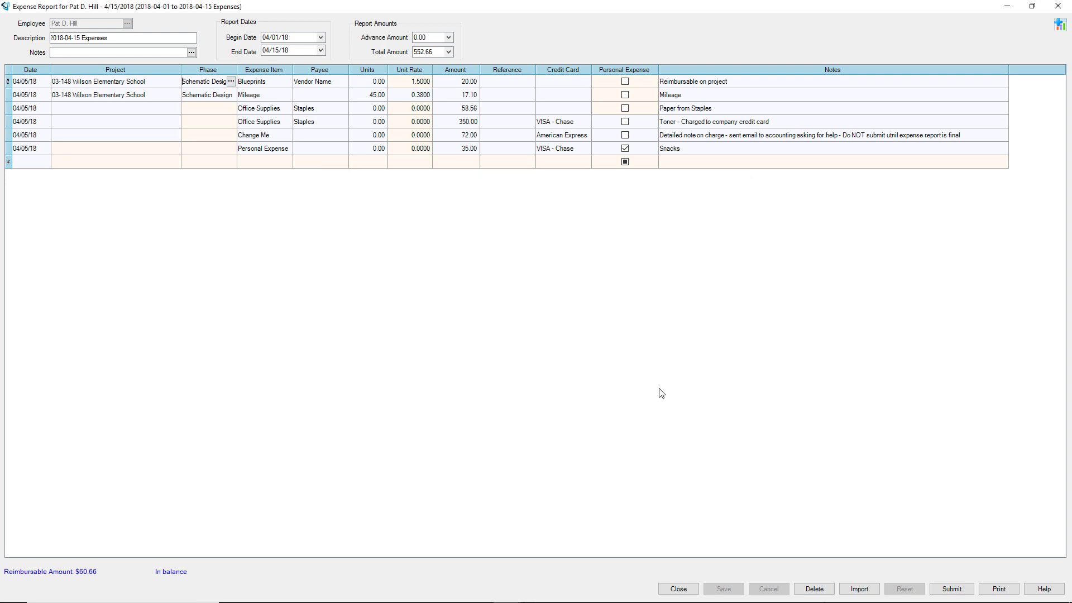
{"action": "left_click", "coordinate": [275, 83]}
{"action": "left_click", "coordinate": [286, 81]}
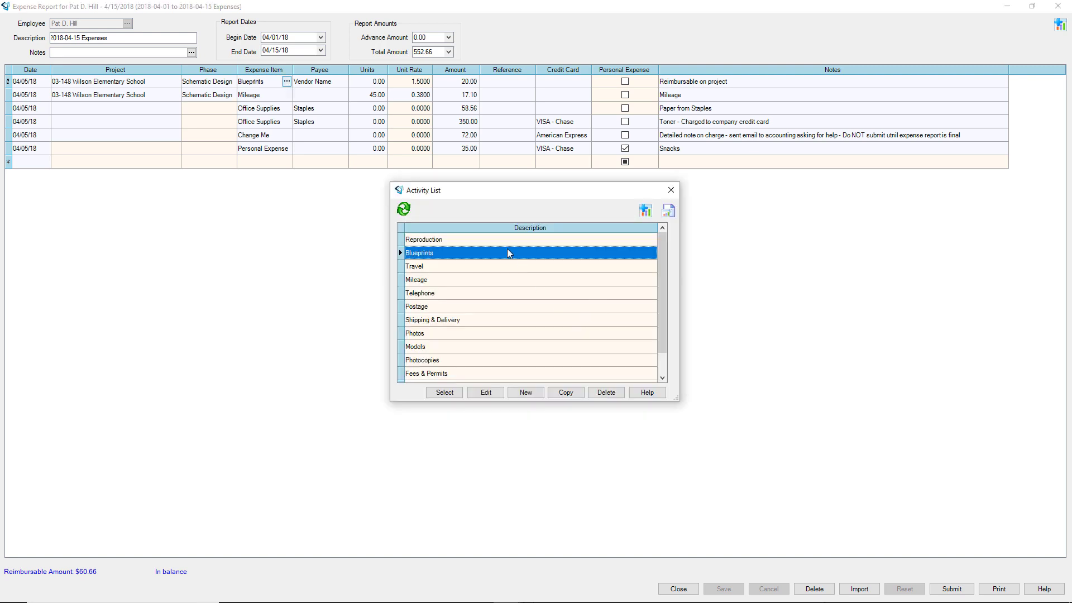
{"action": "mouse_move", "coordinate": [663, 265]}
{"action": "left_mouse_down"}
{"action": "mouse_move", "coordinate": [662, 305]}
{"action": "mouse_move", "coordinate": [665, 253]}
{"action": "left_mouse_up"}
{"action": "left_click", "coordinate": [486, 392]}
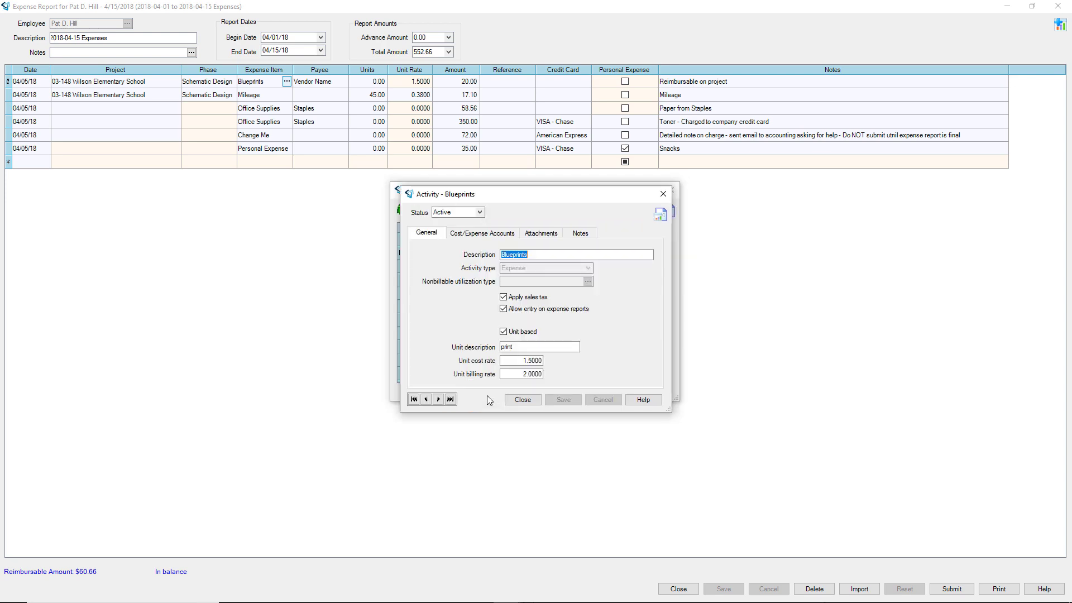
{"action": "left_click", "coordinate": [507, 239]}
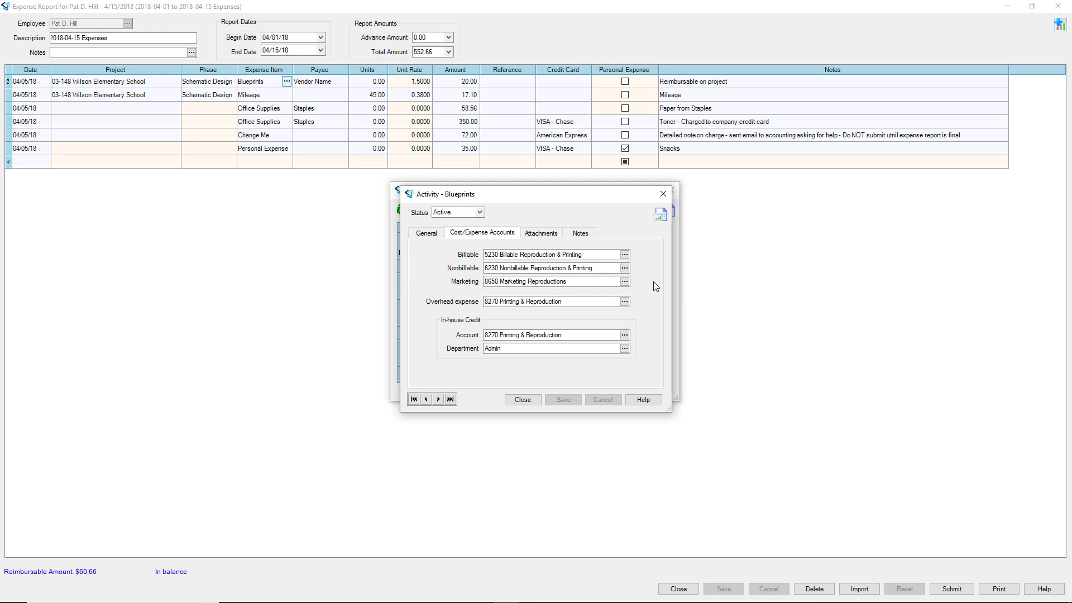
{"action": "left_click", "coordinate": [665, 196]}
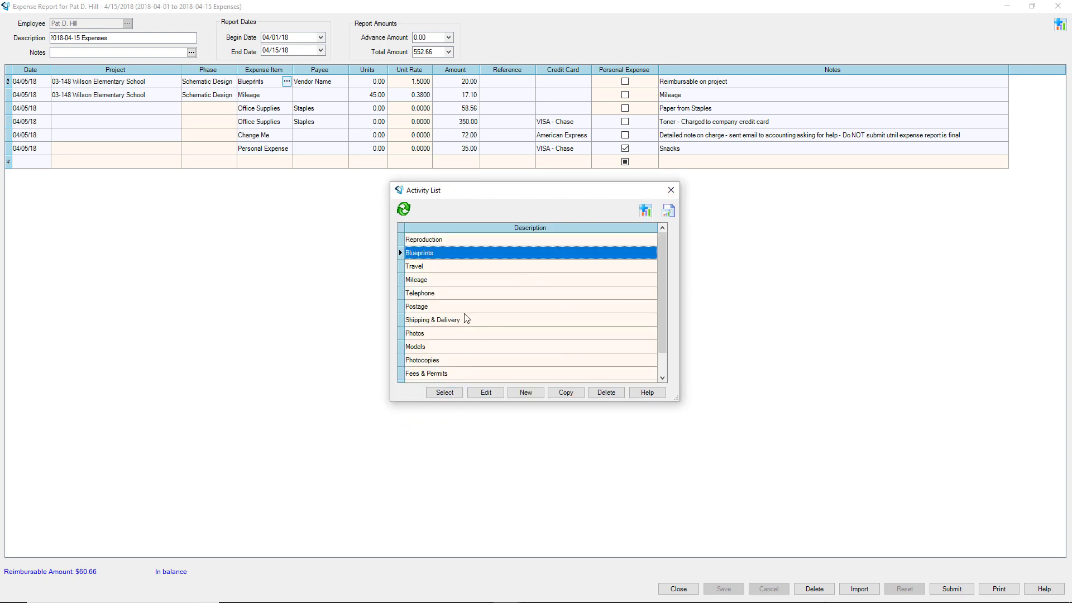
{"action": "left_click", "coordinate": [441, 392]}
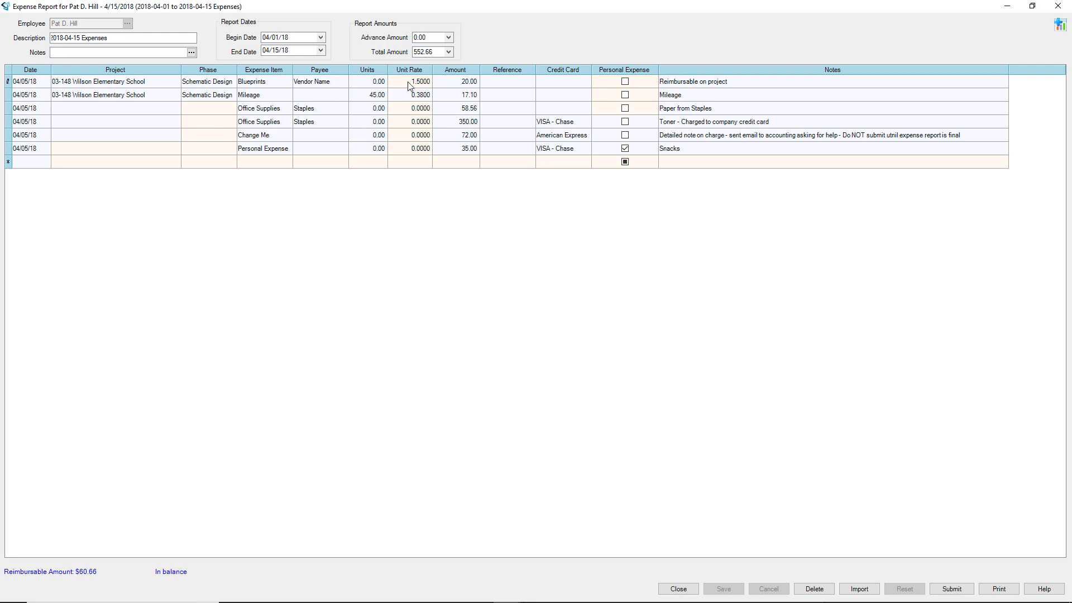
{"action": "key", "text": "Escape"}
{"action": "left_click", "coordinate": [737, 82]}
{"action": "left_click", "coordinate": [584, 123]}
{"action": "left_click", "coordinate": [584, 122]}
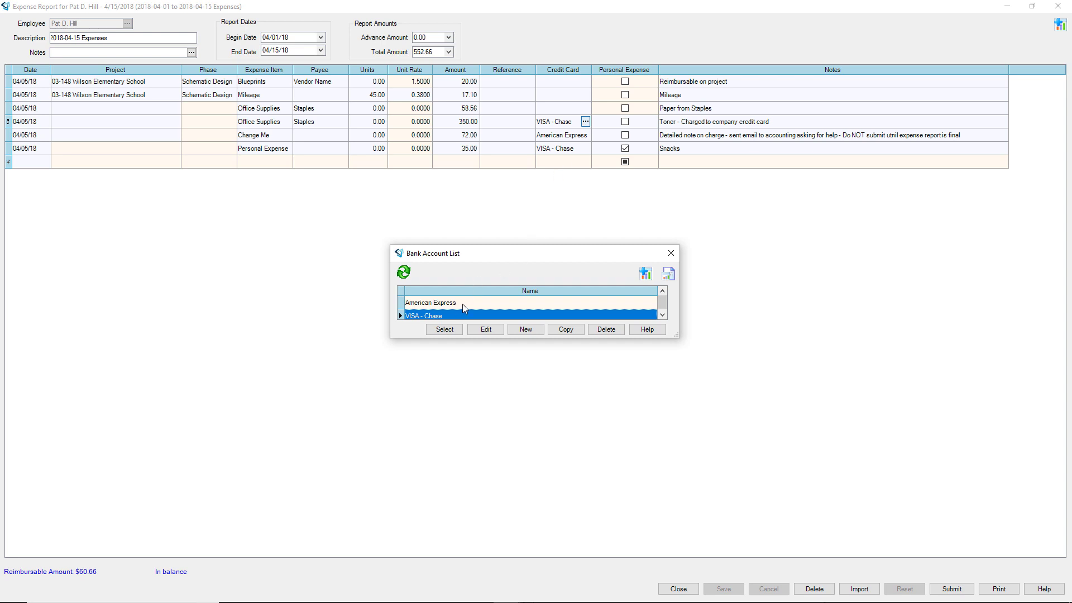
{"action": "left_click", "coordinate": [671, 252]}
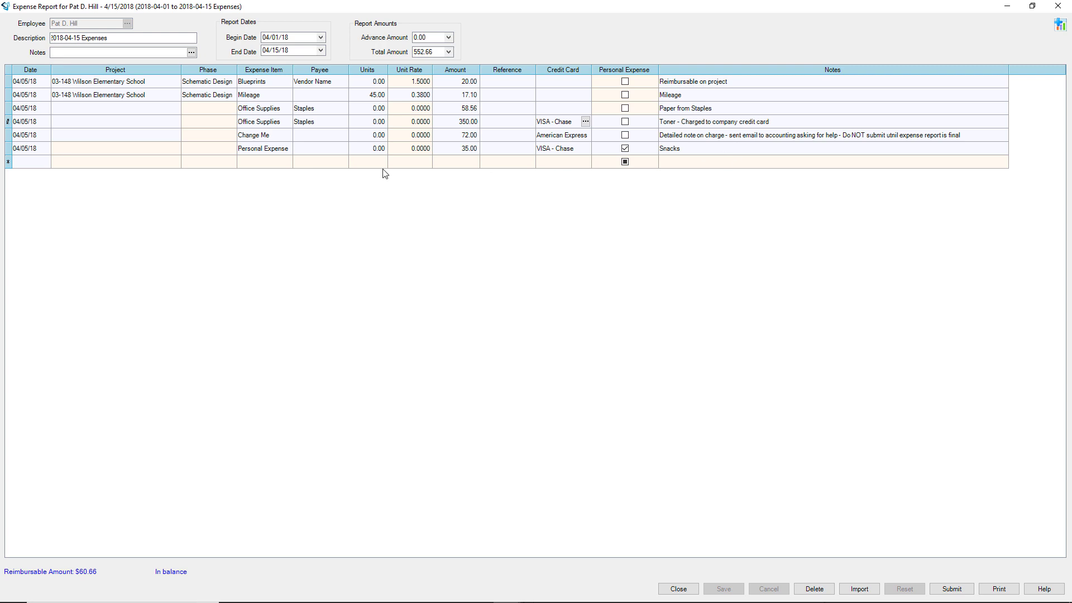
{"action": "left_click", "coordinate": [274, 139]}
{"action": "left_click", "coordinate": [560, 141]}
{"action": "left_click", "coordinate": [274, 139]}
{"action": "left_click", "coordinate": [678, 139]}
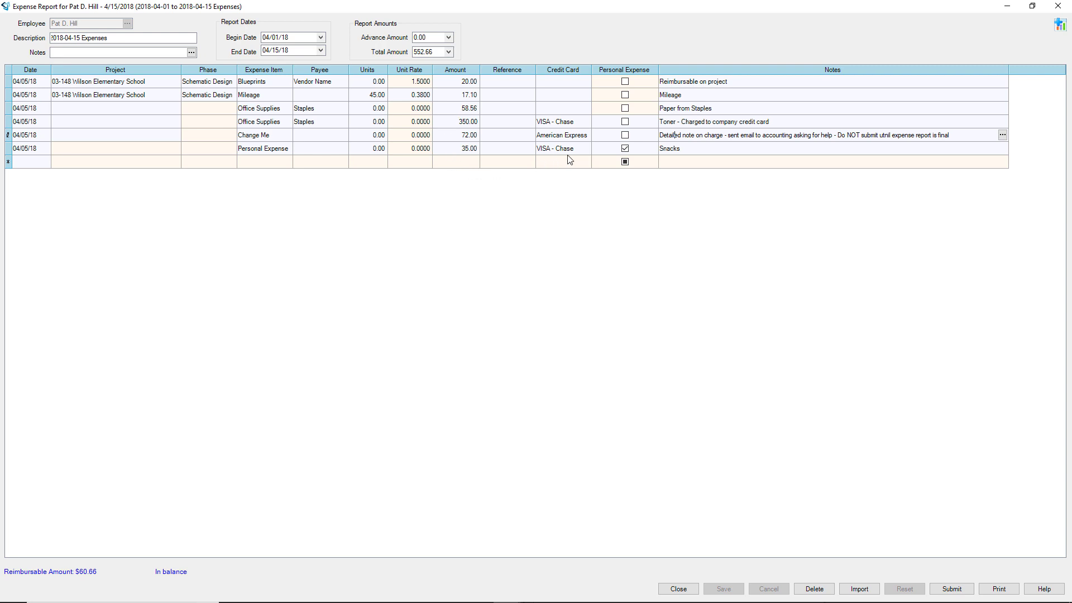
{"action": "left_click", "coordinate": [625, 148]}
{"action": "left_click", "coordinate": [566, 107]}
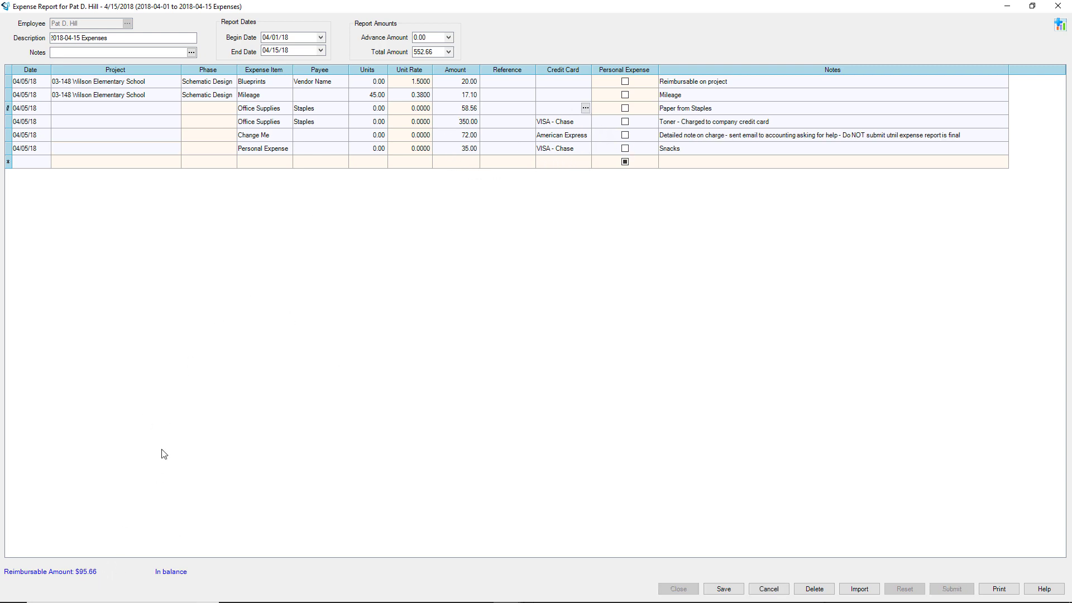
{"action": "left_click", "coordinate": [625, 148]}
{"action": "left_click", "coordinate": [497, 111]}
{"action": "key", "text": "ctrl+s"}
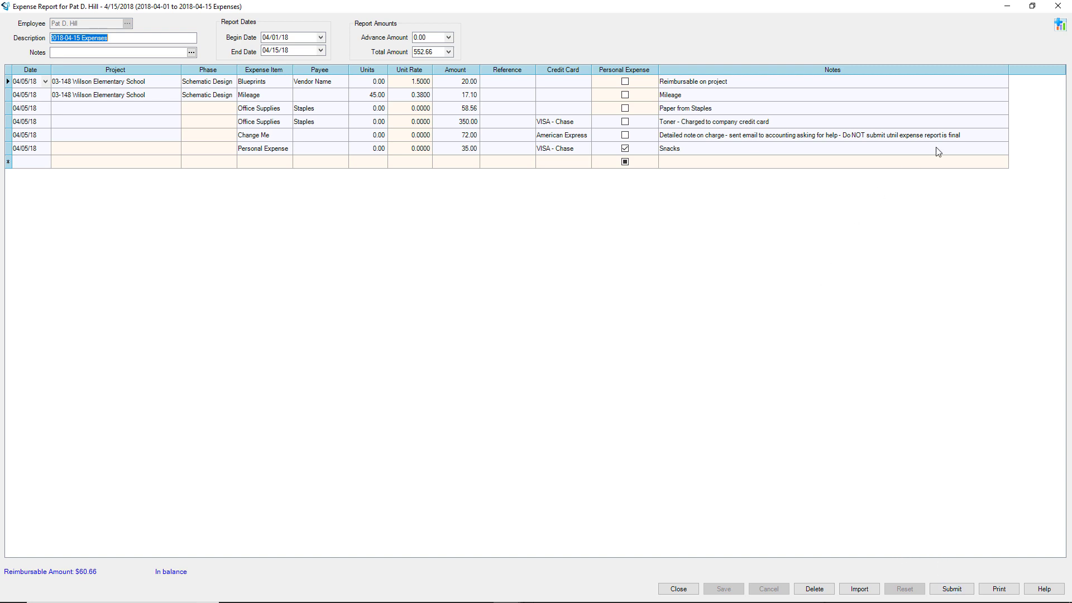
{"action": "left_click", "coordinate": [1063, 28]}
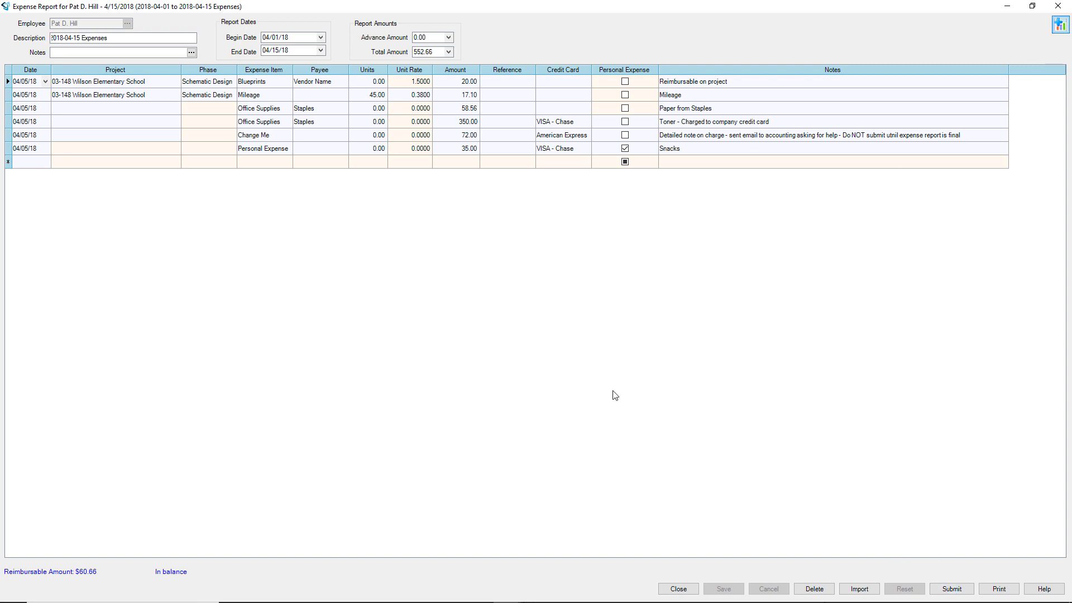